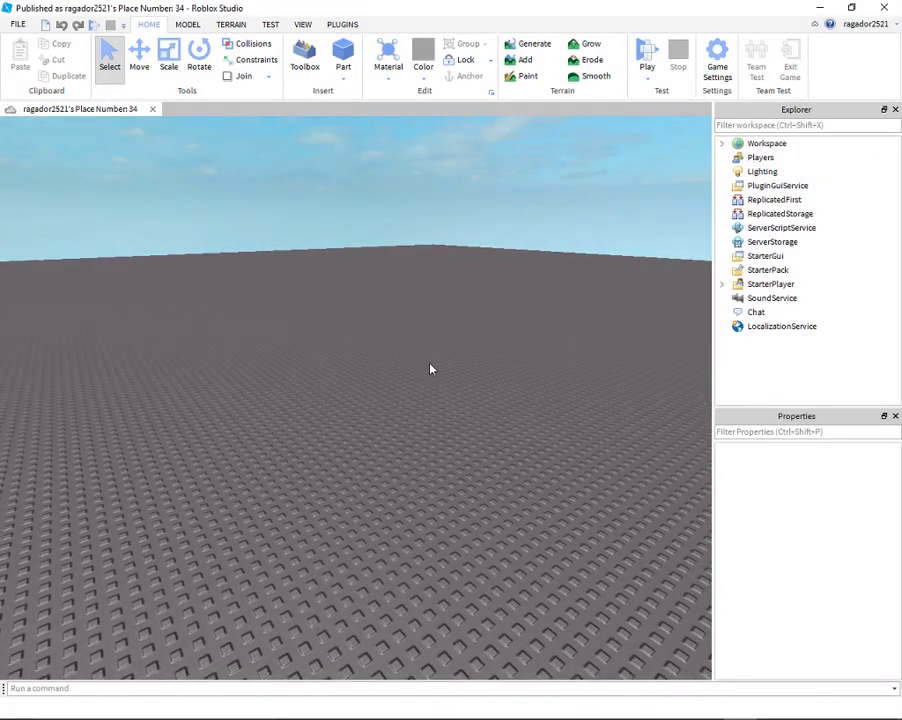
Insert a new block part onto the empty baseplate
right_click_drag(430, 369, 472, 387)
scroll(471, 388, "down", 5)
scroll(472, 388, "up", 2)
key("w")
scroll(472, 387, "down", 3)
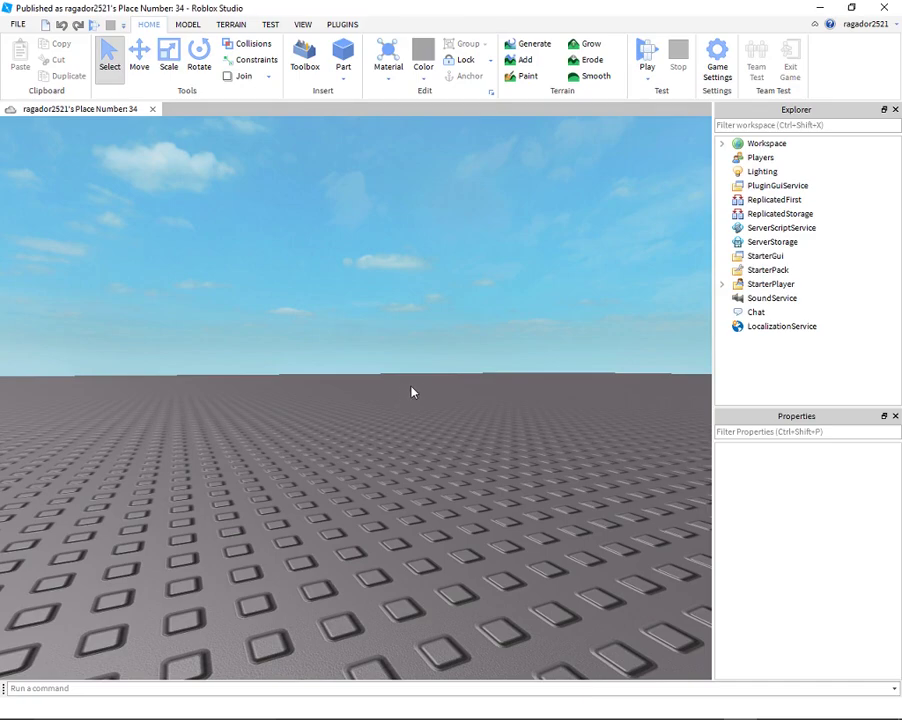
right_click_drag(417, 388, 418, 393)
scroll(417, 393, "down", 4)
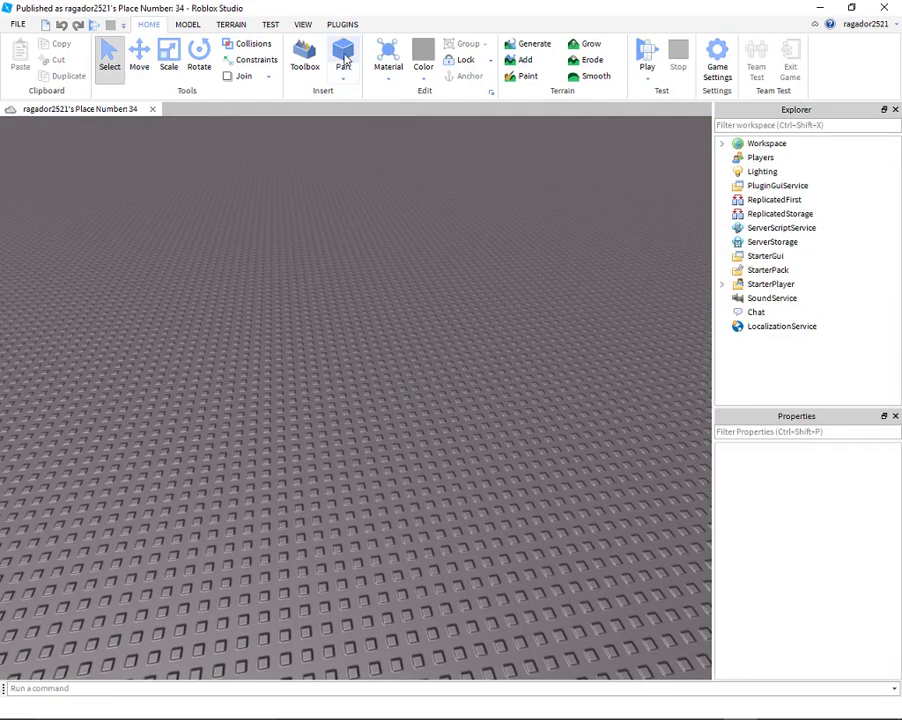
left_click(343, 55)
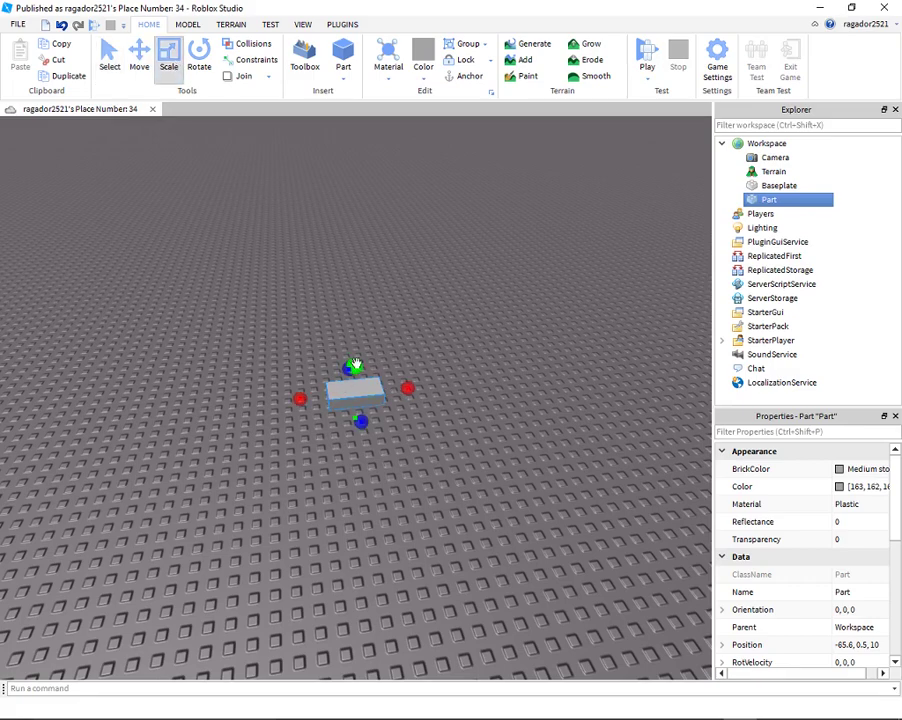
Scale the new block upward and sideways into a large upright wall
left_click_drag(350, 265, 364, 272)
right_click_drag(362, 270, 364, 272)
left_click_drag(364, 272, 368, 300)
right_click_drag(364, 272, 366, 284)
left_click_drag(368, 300, 385, 325)
right_click_drag(404, 368, 405, 366)
left_click_drag(400, 372, 469, 376)
mouse_move(469, 376)
right_mouse_down()
mouse_move(517, 411)
mouse_move(461, 370)
mouse_move(467, 379)
mouse_move(471, 368)
mouse_move(451, 395)
mouse_move(469, 382)
right_mouse_up()
key("w")
left_click(467, 379)
Insert a second block in front of the wall and stretch it upward
key("s")
key("a")
left_click(345, 58)
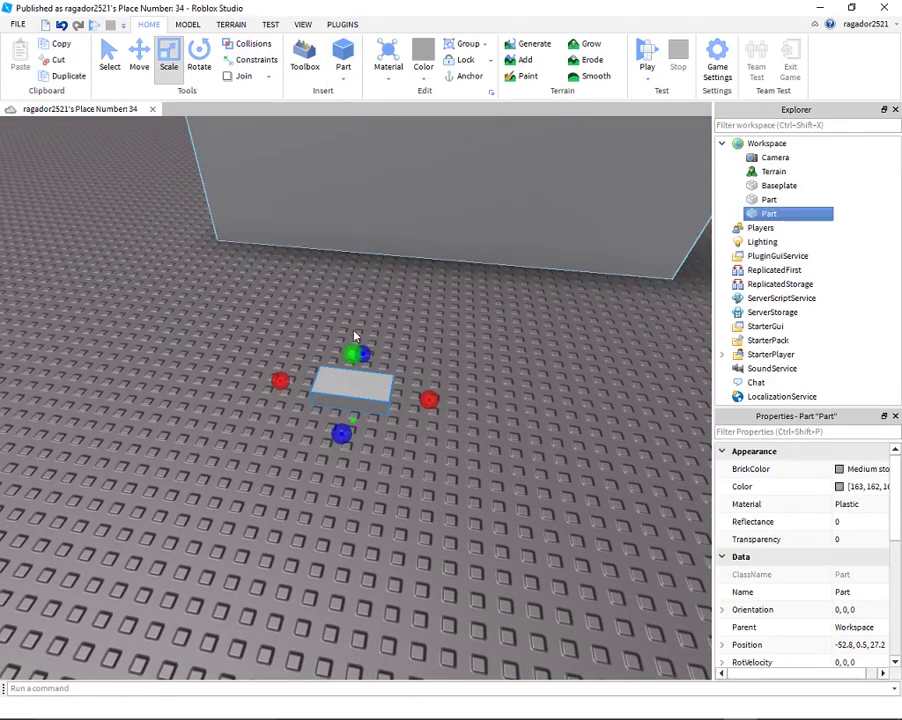
left_click_drag(364, 161, 364, 147)
right_click_drag(364, 151, 364, 147)
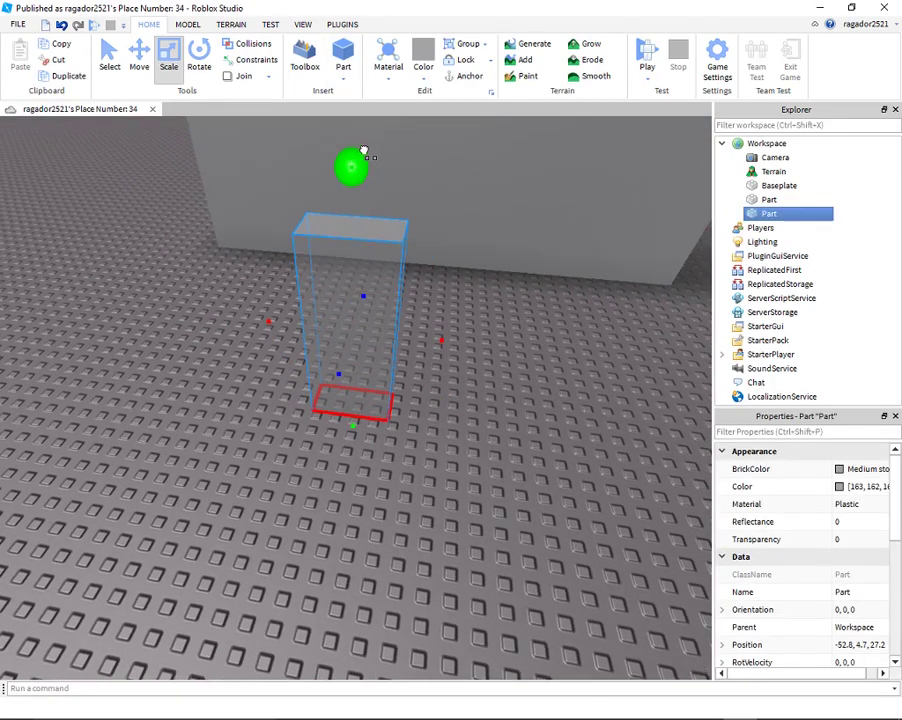
left_click_drag(364, 147, 365, 153)
right_click_drag(364, 147, 348, 430)
Widen the second block and adjust its height to form a doorway-sized slab smaller than the wall
left_click_drag(325, 395, 423, 407)
left_click_drag(514, 412, 658, 418)
right_click_drag(570, 425, 478, 445)
left_click_drag(458, 424, 464, 321)
right_click_drag(464, 321, 411, 306)
key("s")
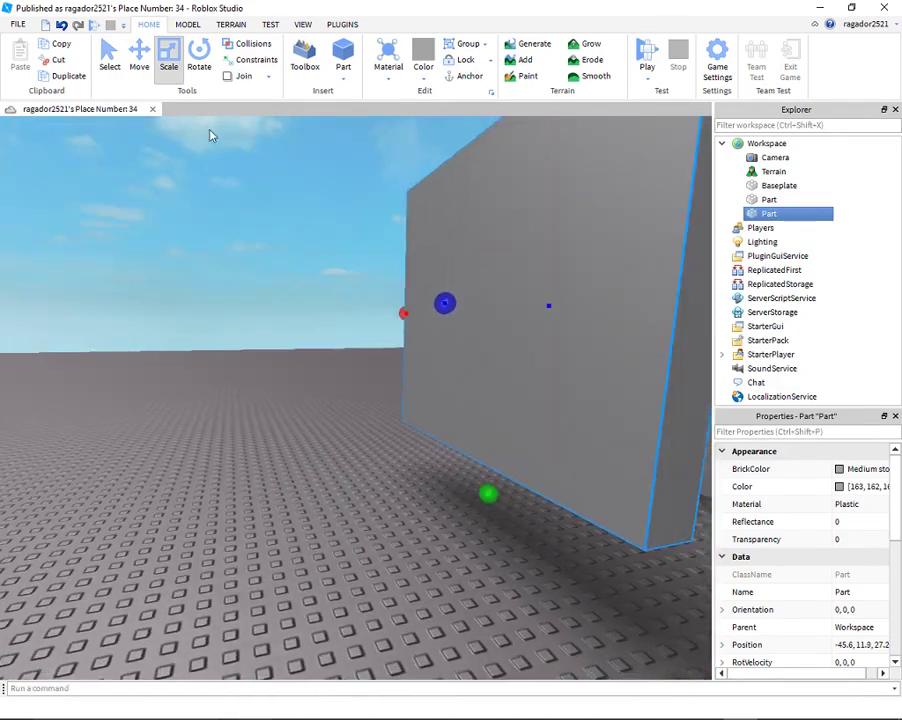
Move the smaller slab along the Z axis toward the wall, to about Z 18.4
left_click(143, 73)
key("d")
right_click_drag(327, 199, 328, 212)
key("d")
left_click_drag(383, 263, 506, 278)
right_click_drag(506, 278, 360, 110)
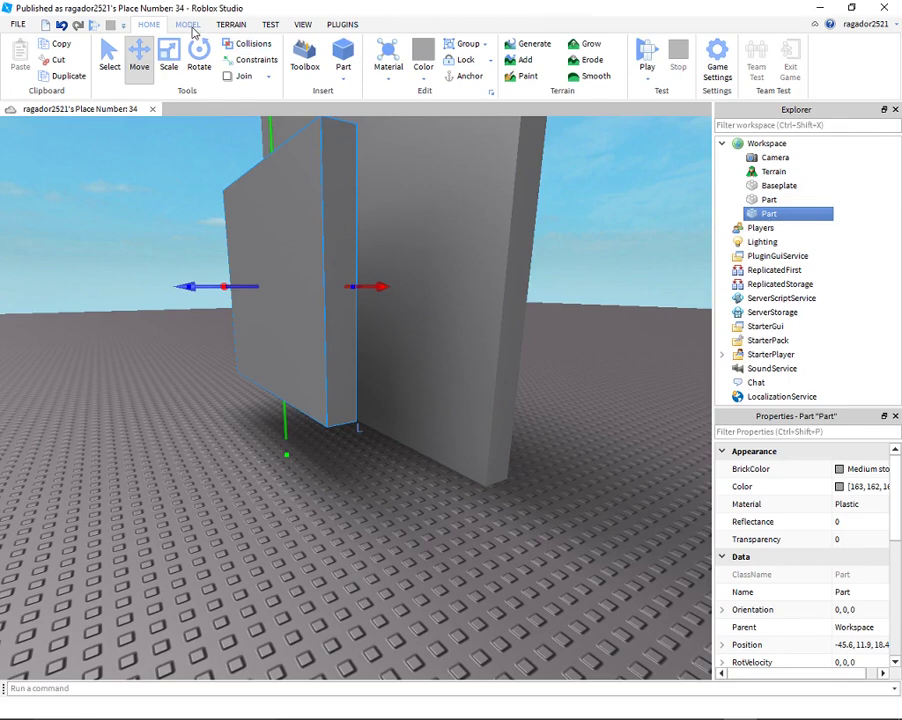
Negate the smaller slab so it can cut an opening, and clear the selection
left_click(189, 24)
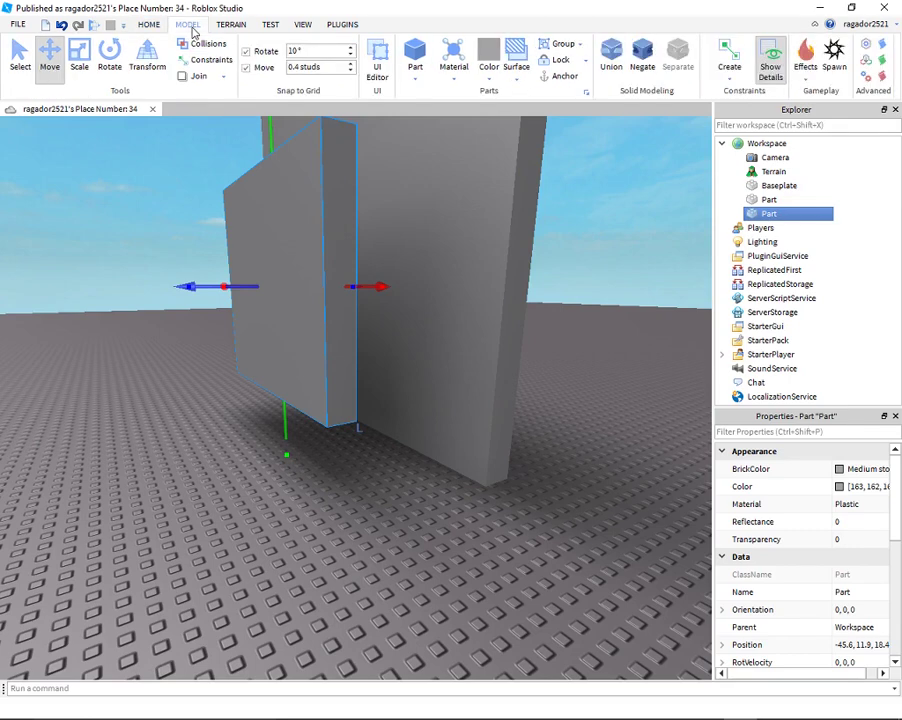
left_click(641, 55)
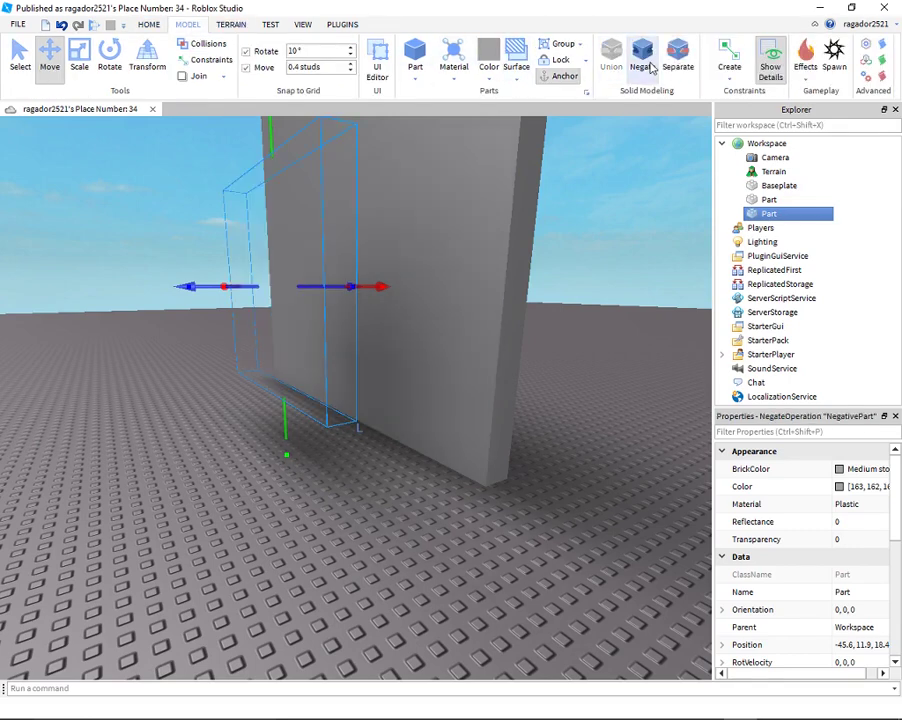
left_click(592, 250)
Move the negative slab into the wall, aligning it with the wall at Z 10
key("w")
right_click_drag(380, 296, 382, 304)
key("d")
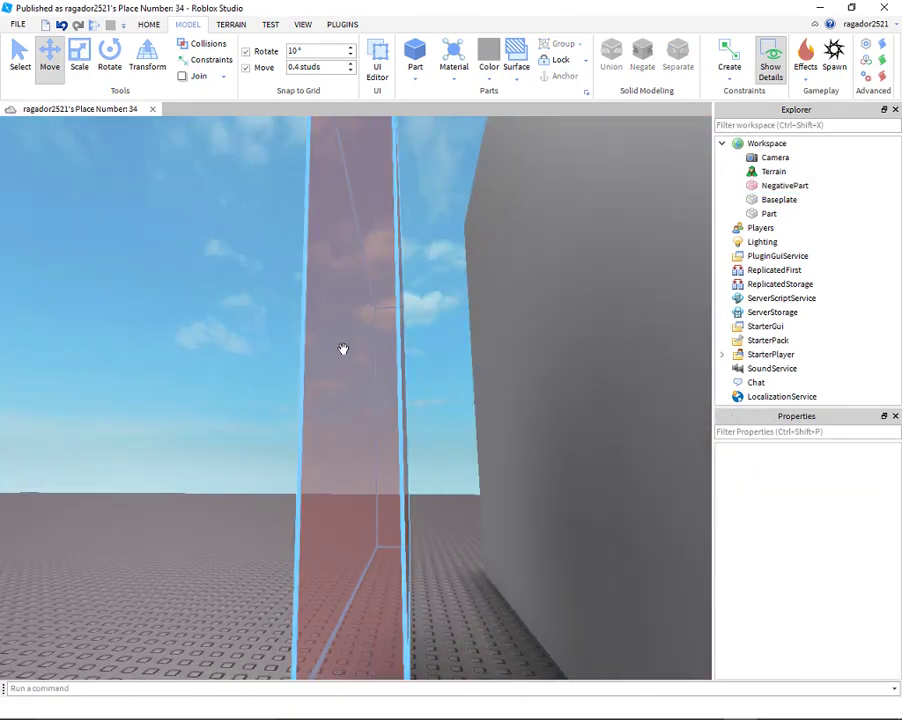
right_click_drag(370, 350, 340, 374)
key("a")
left_click(343, 370)
key("s")
key("a")
left_click_drag(267, 389, 200, 388)
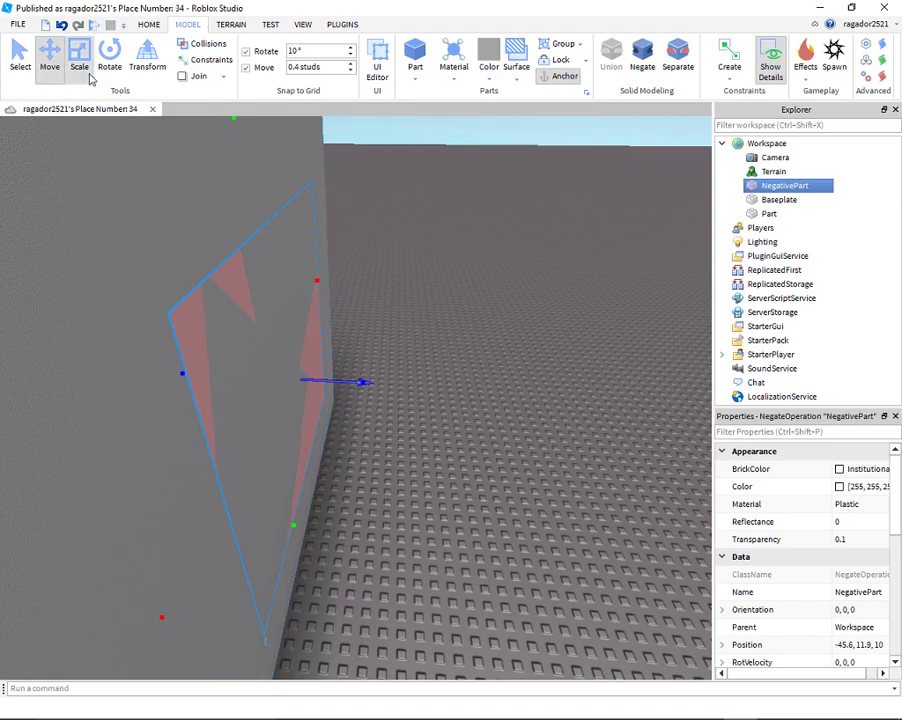
Scale the negative slab's depth outward past both faces of the wall
left_click_drag(333, 380, 355, 382)
key("a")
right_click_drag(352, 381, 352, 392)
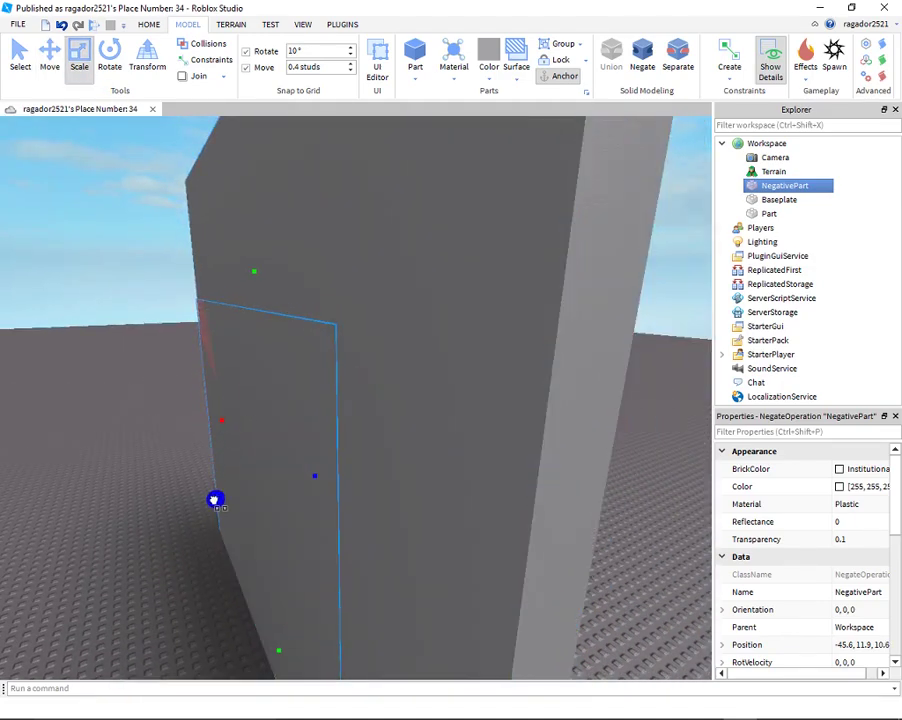
left_click_drag(213, 499, 207, 499)
Select the negative slab together with the wall part
key("d")
right_click_drag(408, 467, 400, 465)
left_click(500, 260)
key("d")
mouse_move(500, 260)
right_mouse_down()
mouse_move(487, 260)
mouse_move(509, 264)
mouse_move(492, 265)
right_mouse_up()
key("d")
key("s")
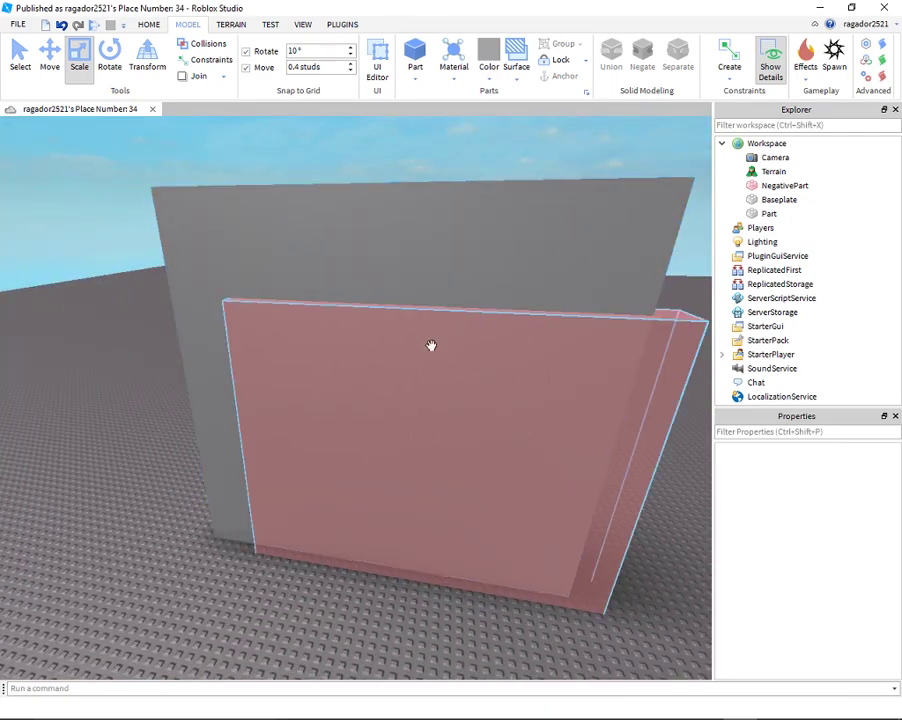
left_click(762, 214)
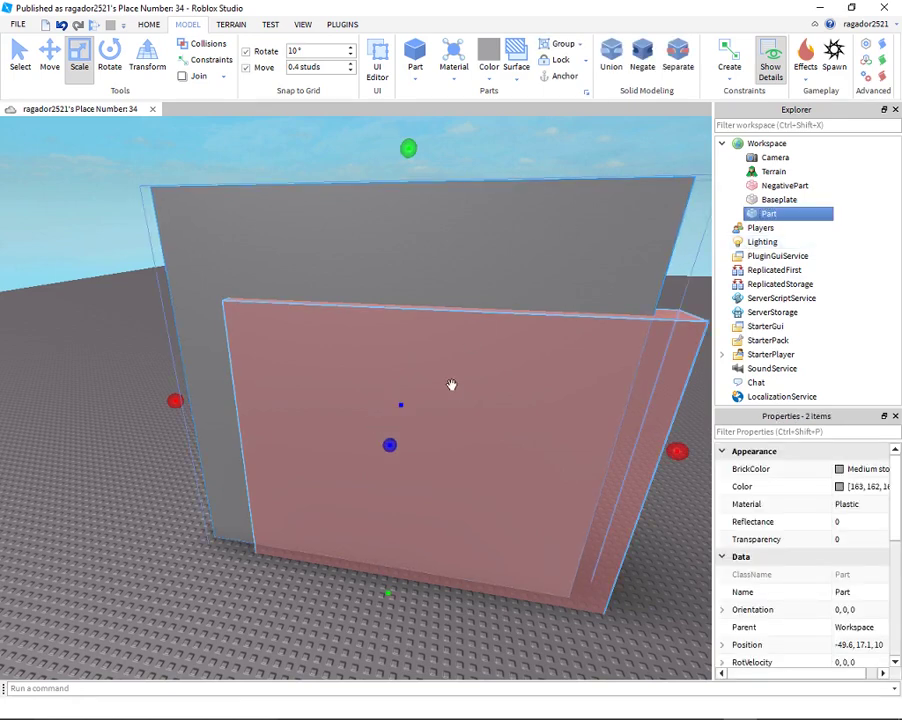
key("w")
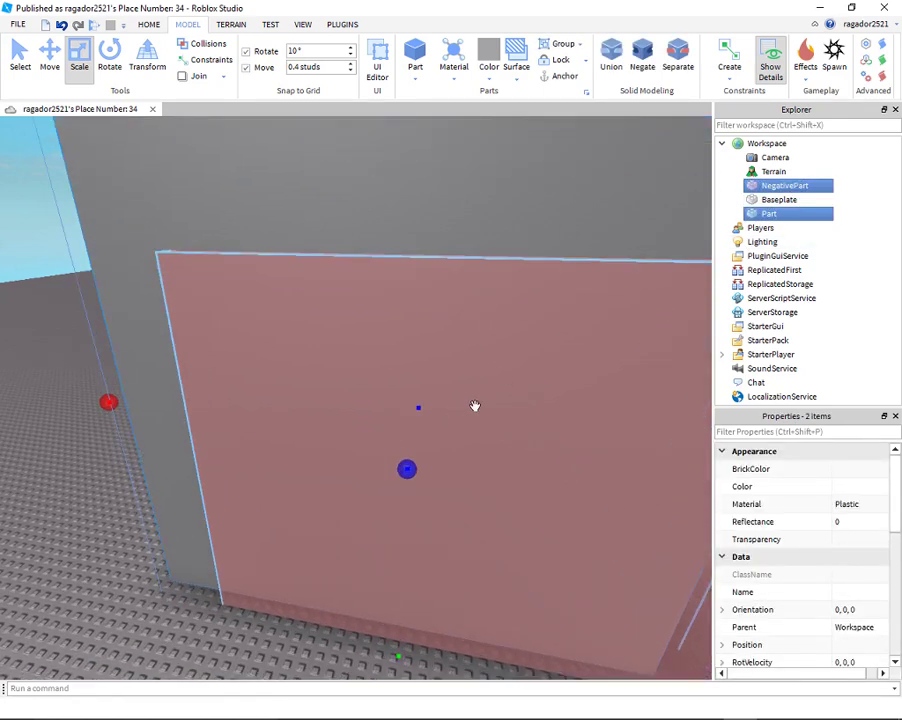
Shorten the negative slab's width from the end protruding past the wall, leaving a door jamb on that side
right_click_drag(504, 339, 544, 378)
key("a")
scroll(584, 410, "down", 1)
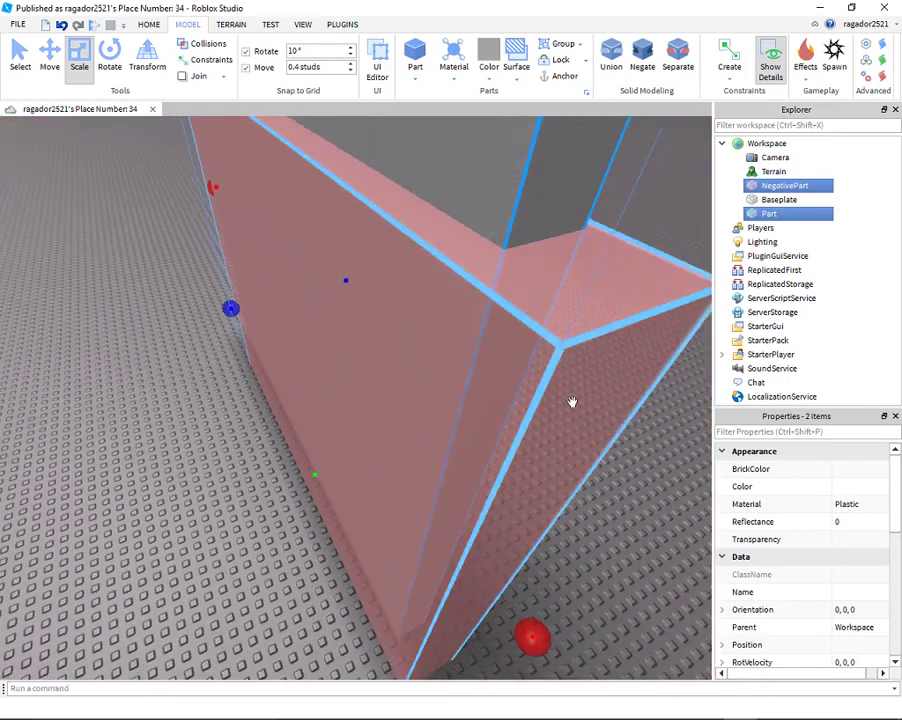
scroll(585, 411, "down", 5)
left_click(415, 523)
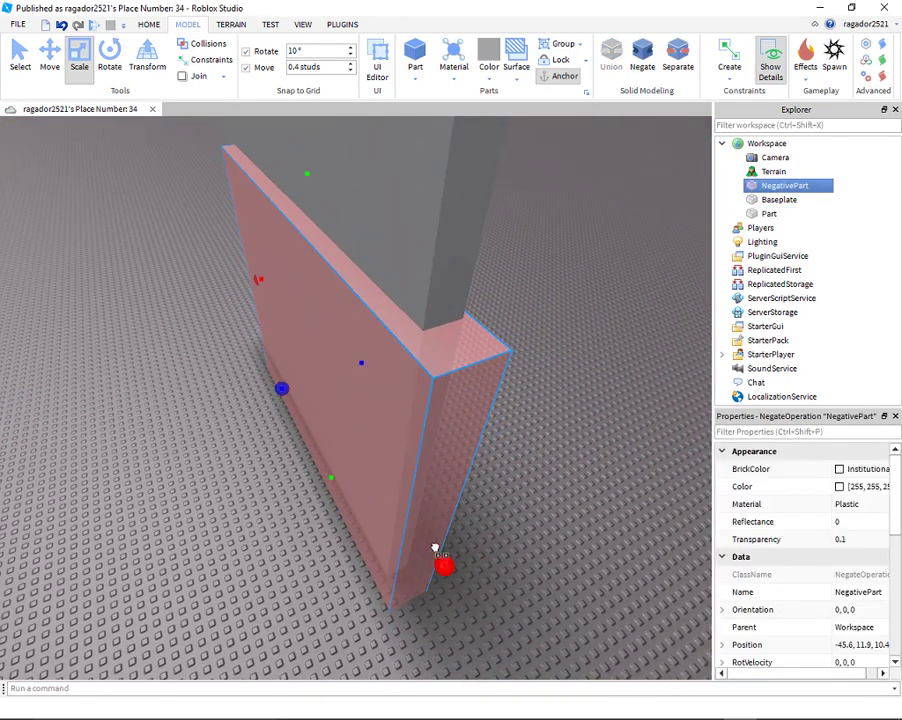
left_click_drag(435, 550, 418, 508)
Union the negative slab with the wall part to cut the doorway
right_click_drag(412, 495, 365, 289)
mouse_move(399, 376)
right_mouse_down()
mouse_move(415, 374)
mouse_move(405, 380)
mouse_move(405, 372)
right_mouse_up()
key("d")
key("s")
key("w")
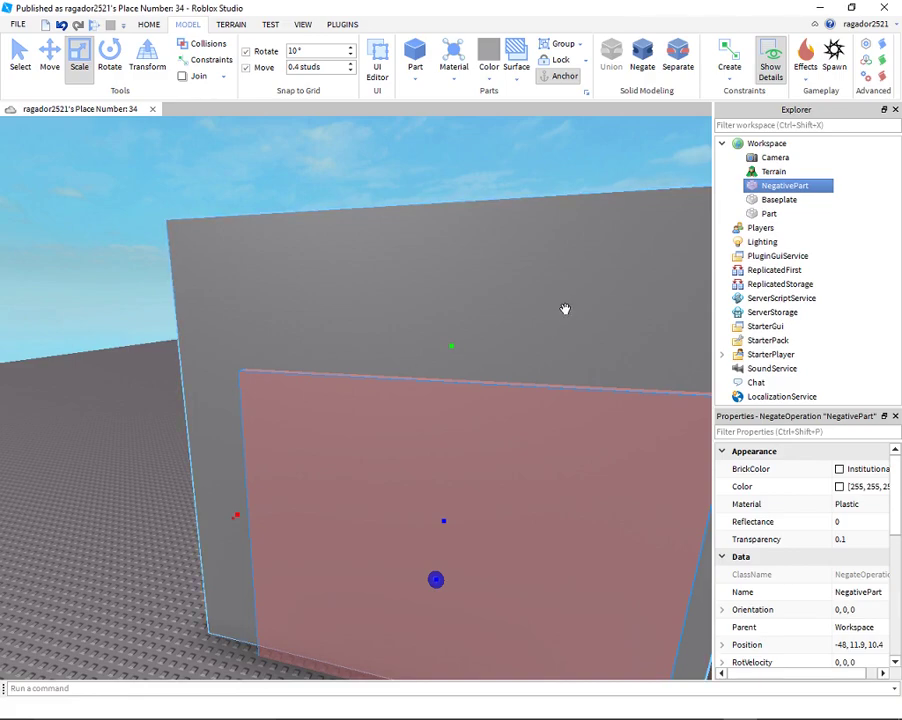
right_click_drag(491, 302, 485, 340)
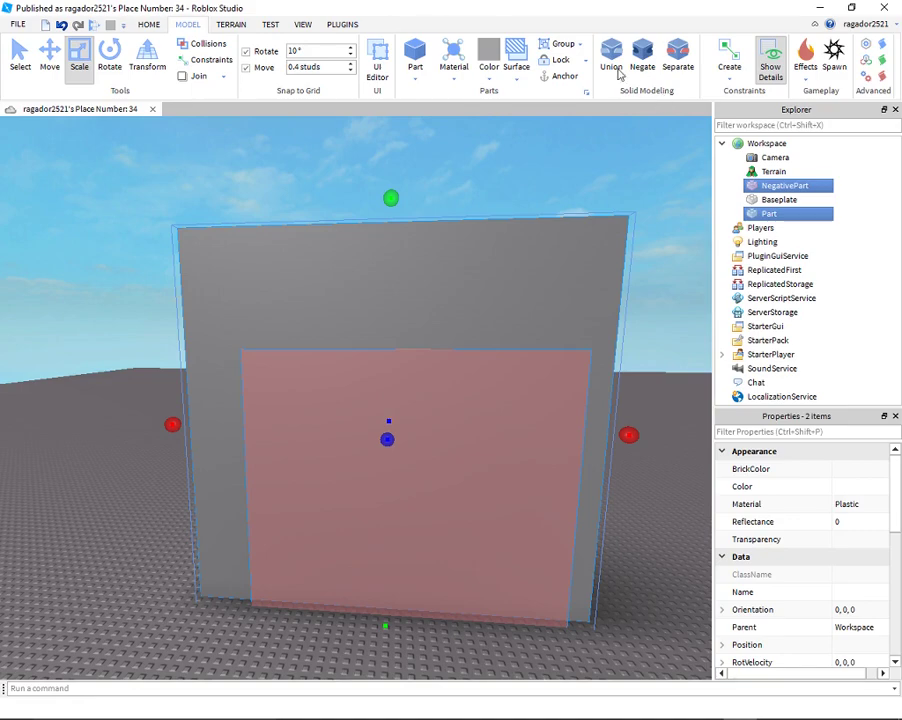
left_click(611, 60)
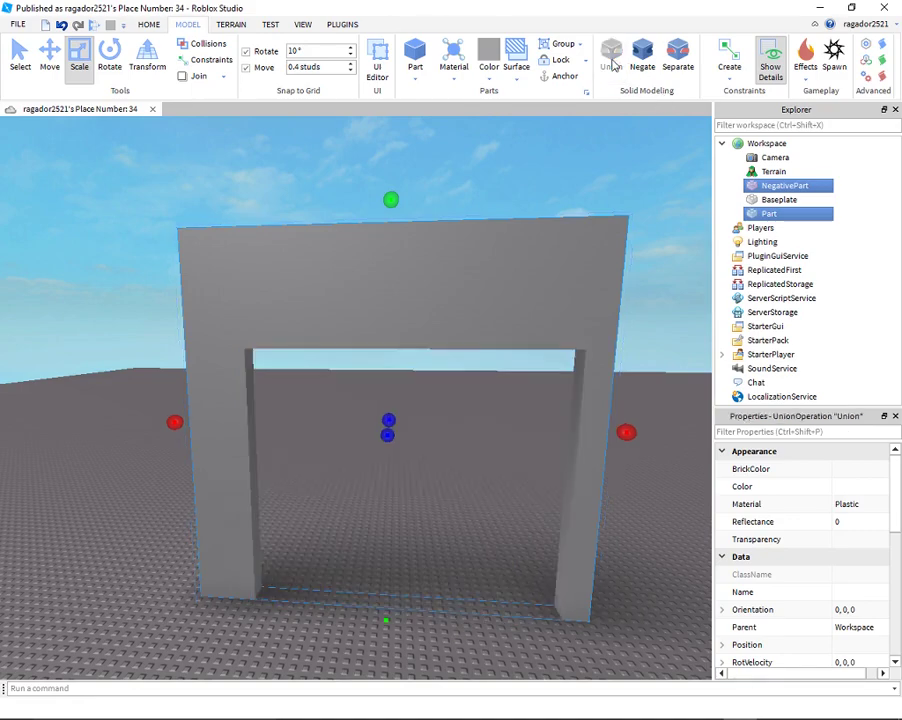
left_click(571, 157)
Turn on Collisions for the editing tools
key("w")
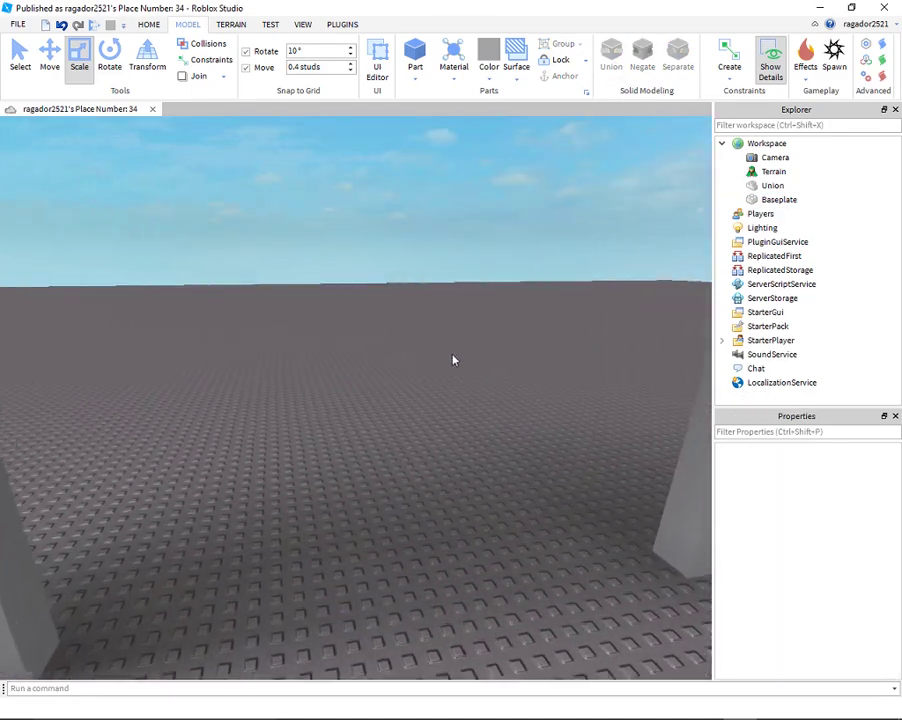
mouse_move(453, 360)
right_mouse_down()
mouse_move(439, 354)
mouse_move(451, 353)
mouse_move(454, 364)
right_mouse_up()
key("s")
left_click(214, 46)
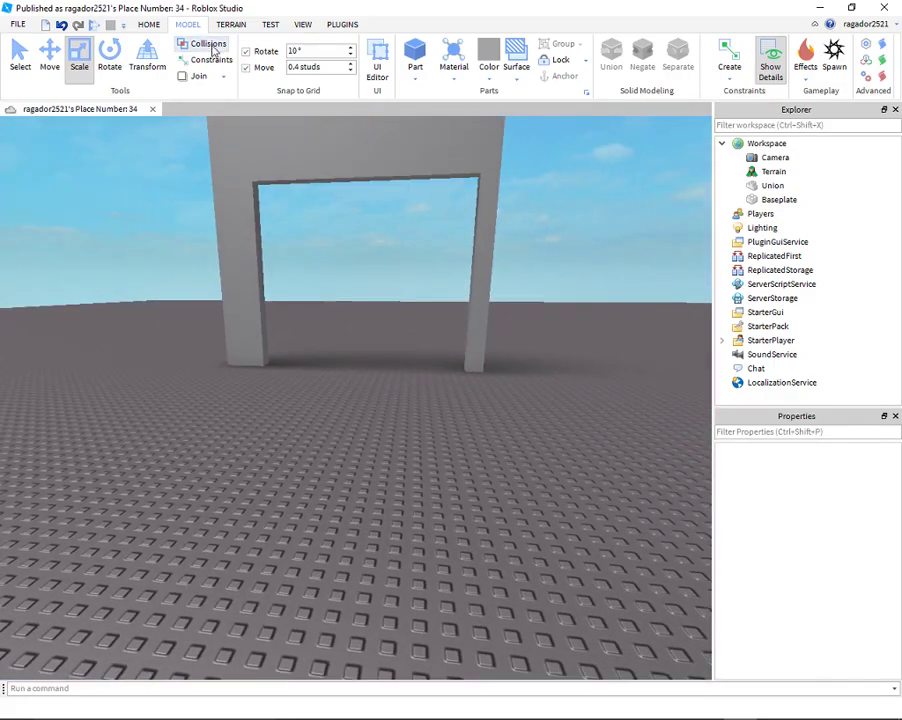
key("w")
key("w")
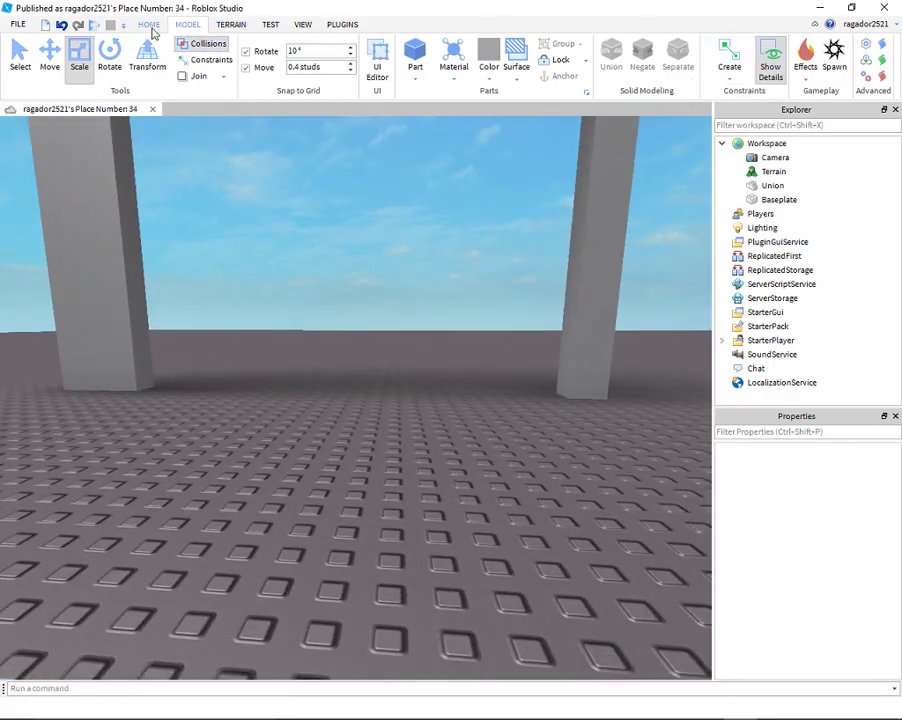
Playtest the place and walk the character around and through the doorway
left_click(149, 25)
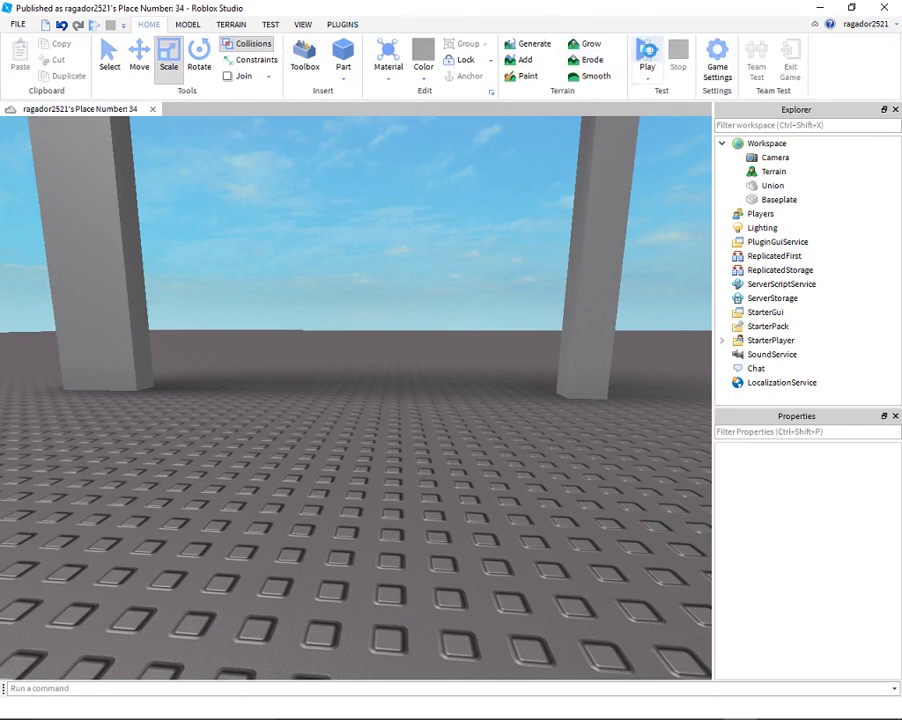
left_click(647, 55)
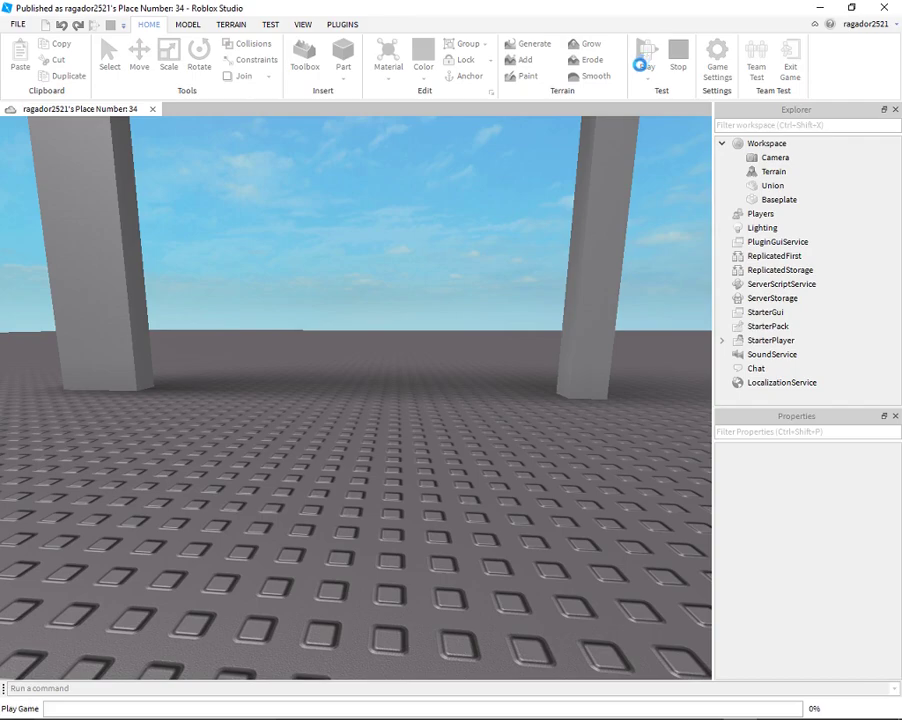
key("w")
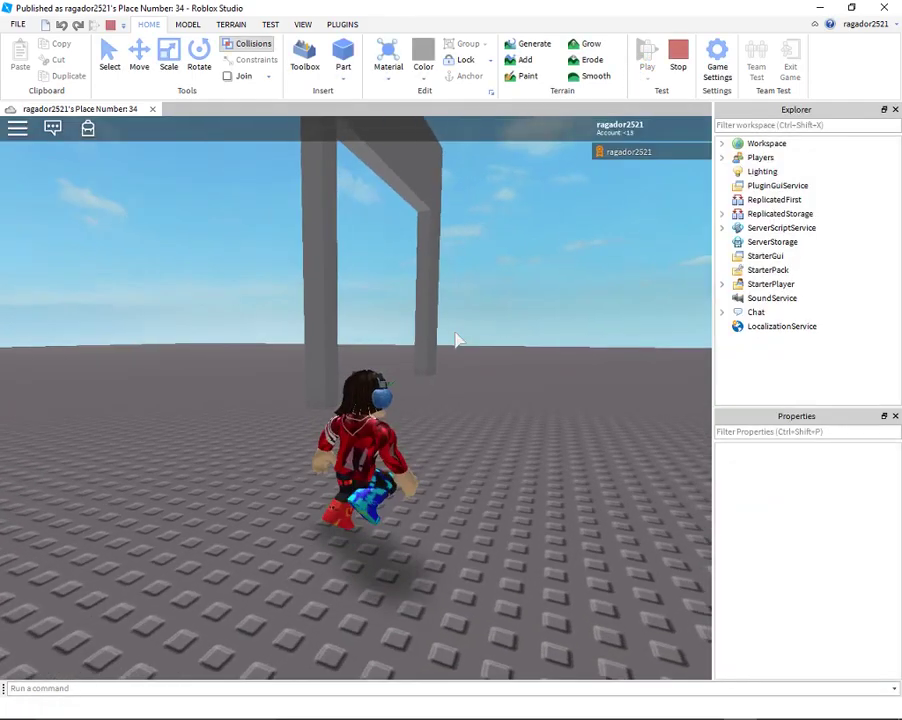
right_click_drag(437, 342, 437, 342)
key("w")
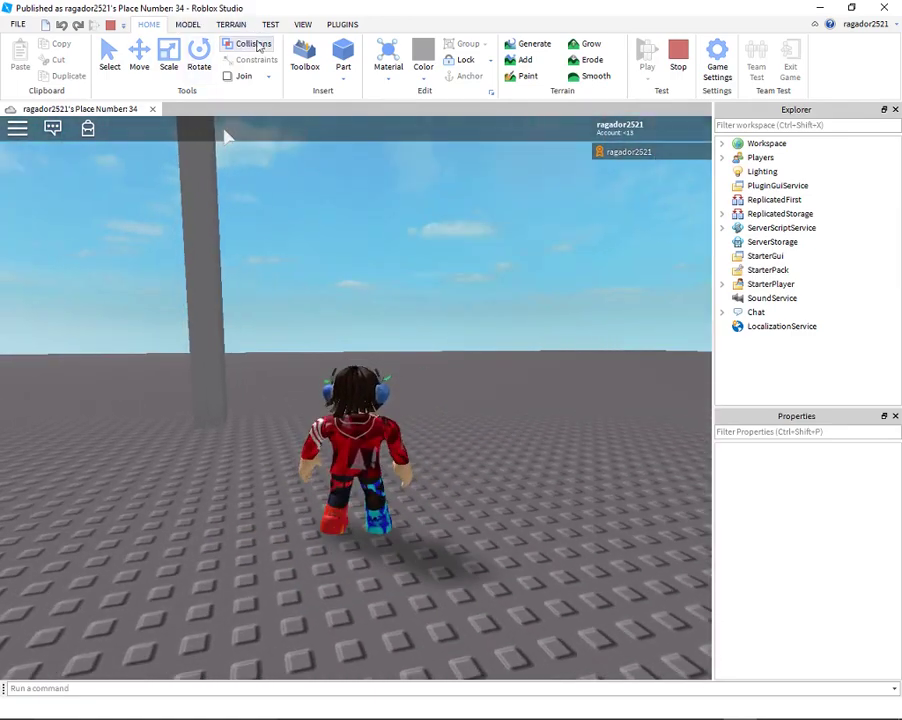
key("a")
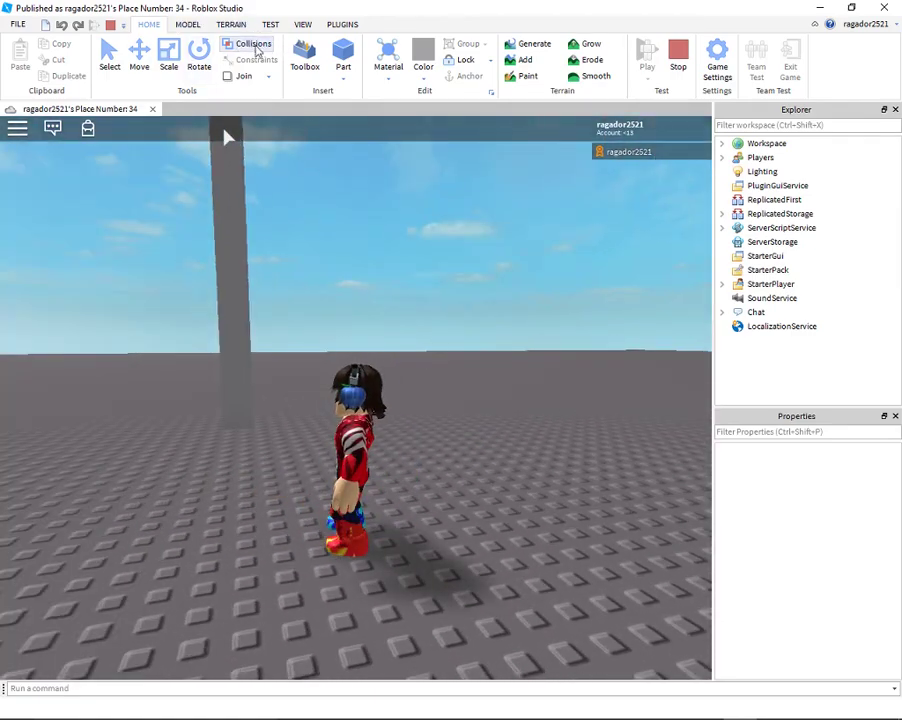
key("w")
right_click_drag(439, 244, 439, 244)
key("s")
key("d")
key("s")
Review the in-game settings and end the playtest
key("Escape")
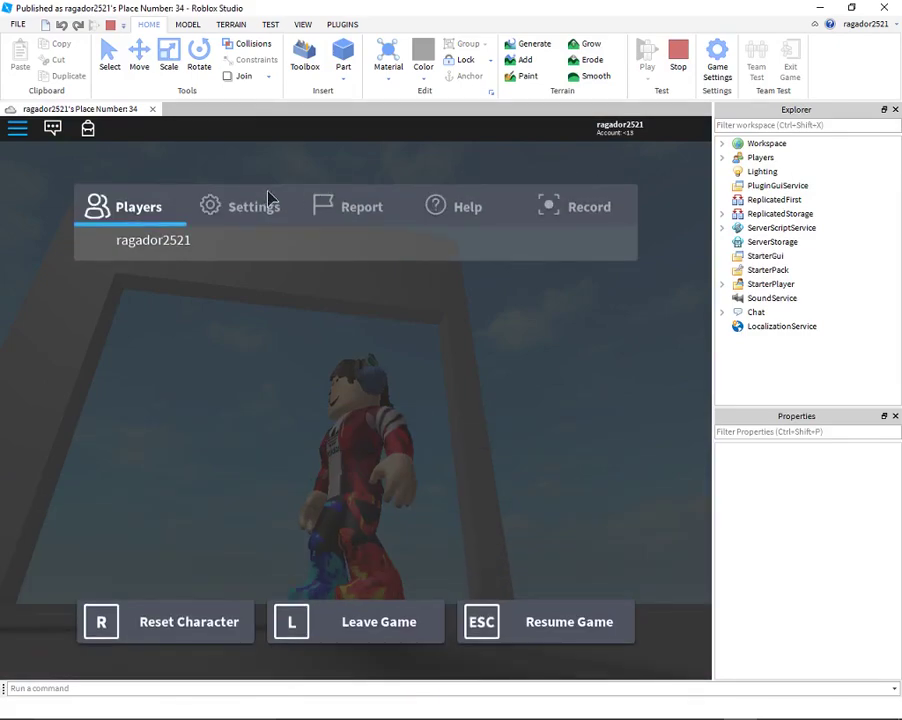
left_click(262, 201)
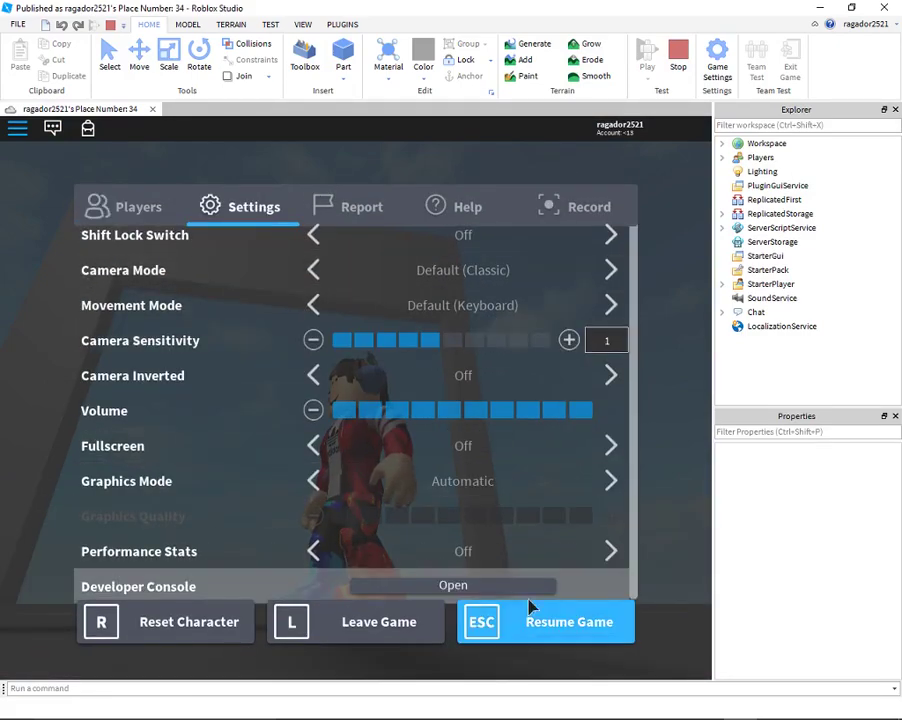
left_click(526, 618)
key("w")
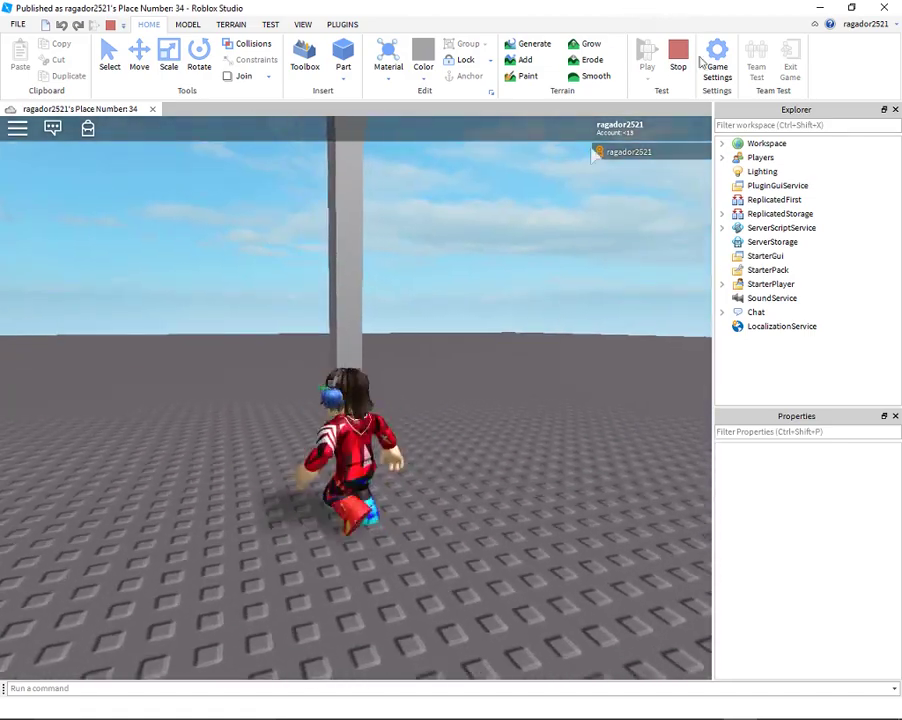
left_click(678, 56)
Select the doorway union and stretch its depth outward from one face to about Z 6.6 at its centre
key("s")
right_click_drag(496, 306, 452, 312)
key("a")
key("w")
key("a")
key("w")
left_click(406, 307)
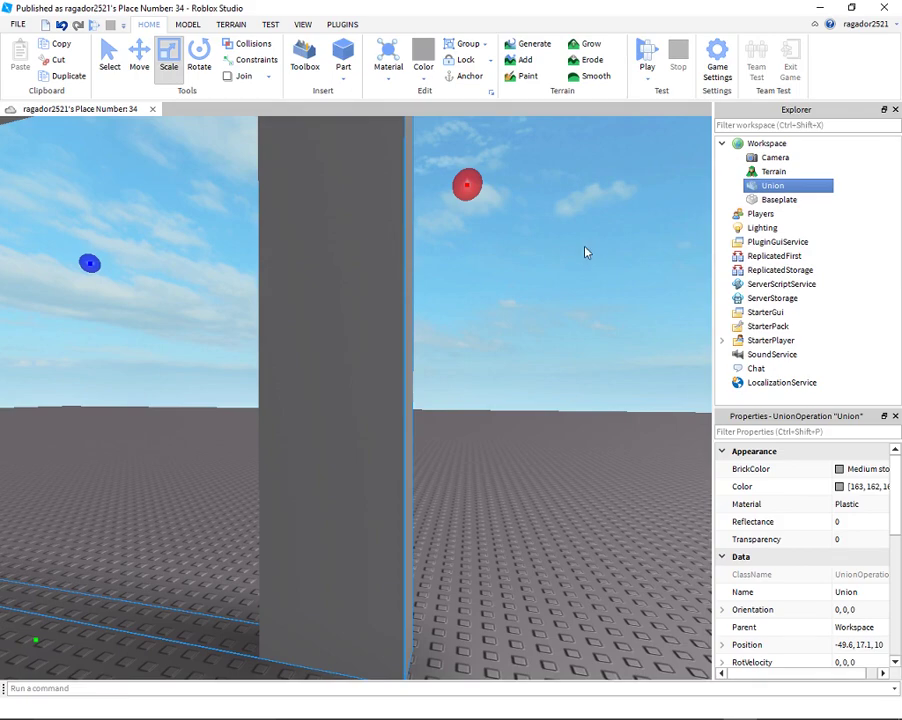
right_click_drag(563, 279, 319, 349)
scroll(319, 349, "down", 1)
left_click_drag(292, 316, 191, 314)
key("s")
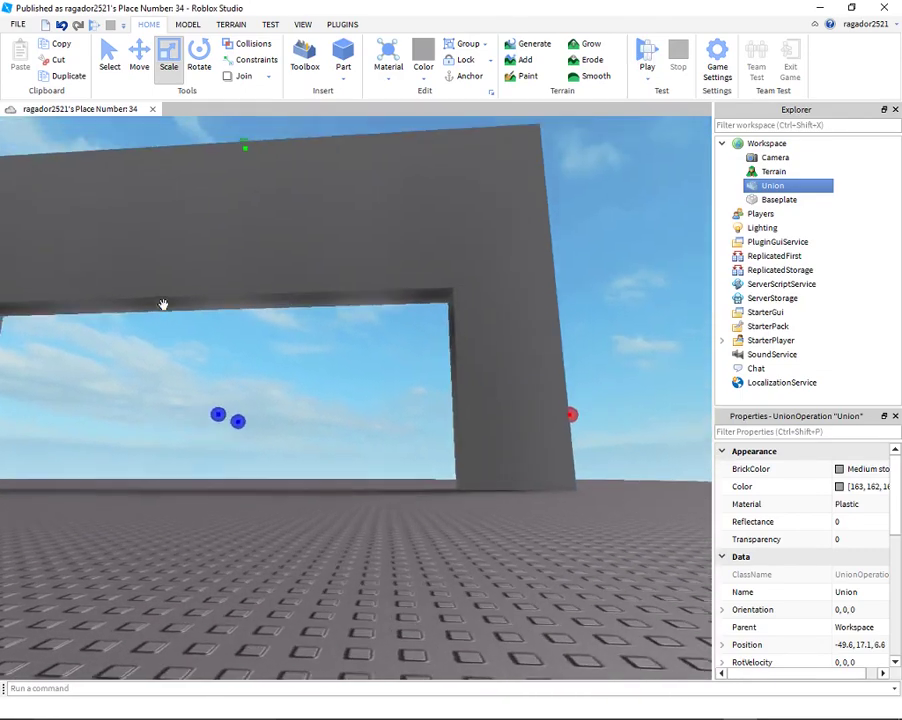
Scale the doorway union's depth back down to a thin wall centred at about Z 10.5
key("s")
left_click_drag(303, 447, 389, 427)
left_click_drag(163, 440, 231, 425)
right_click_drag(231, 425, 310, 419)
left_click_drag(175, 349, 245, 333)
Examine the resized doorway wall from the side and the front
key("f")
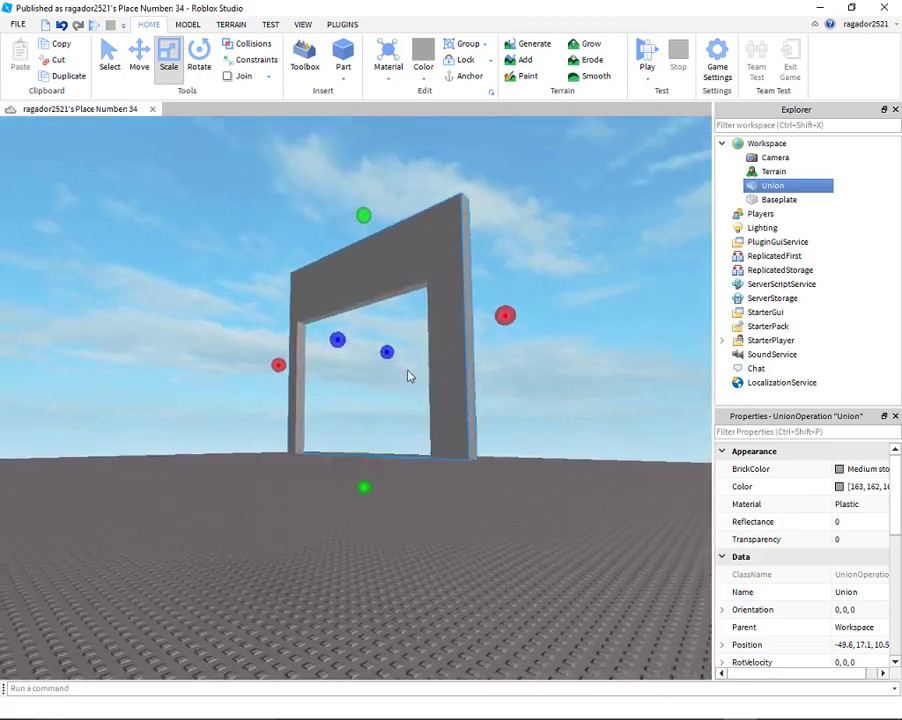
key("w")
mouse_move(408, 371)
right_mouse_down()
mouse_move(447, 384)
mouse_move(384, 372)
mouse_move(406, 375)
right_mouse_up()
key("s")
key("w")
key("s")
key("a")
key("w")
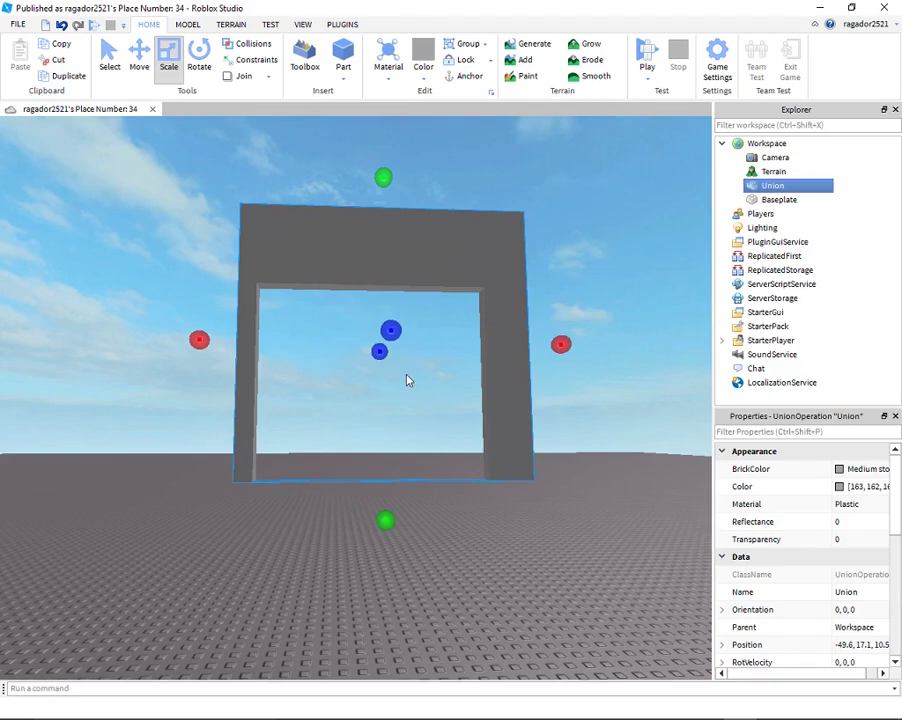